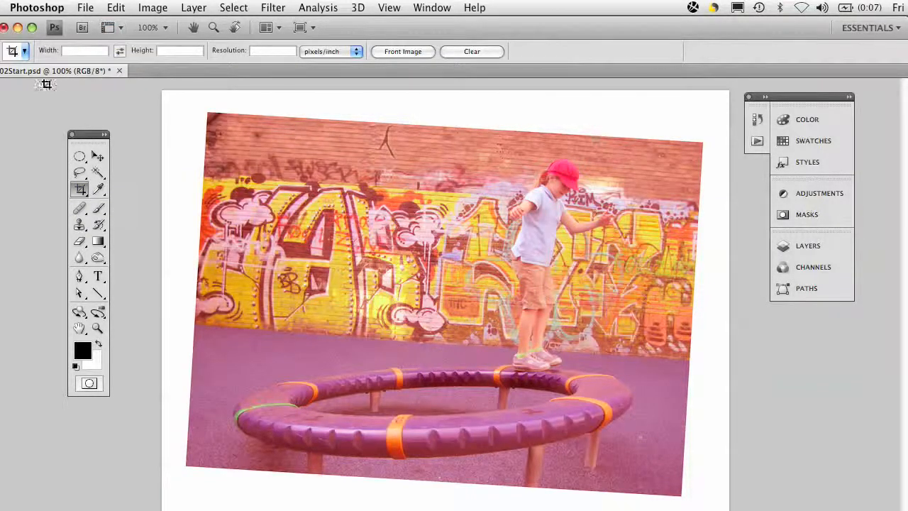
Set the Crop tool to a fixed size of 3.5 in wide by 2.5 in high
left_click(82, 51)
type("3.5 in")
key("Tab")
type("2.5")
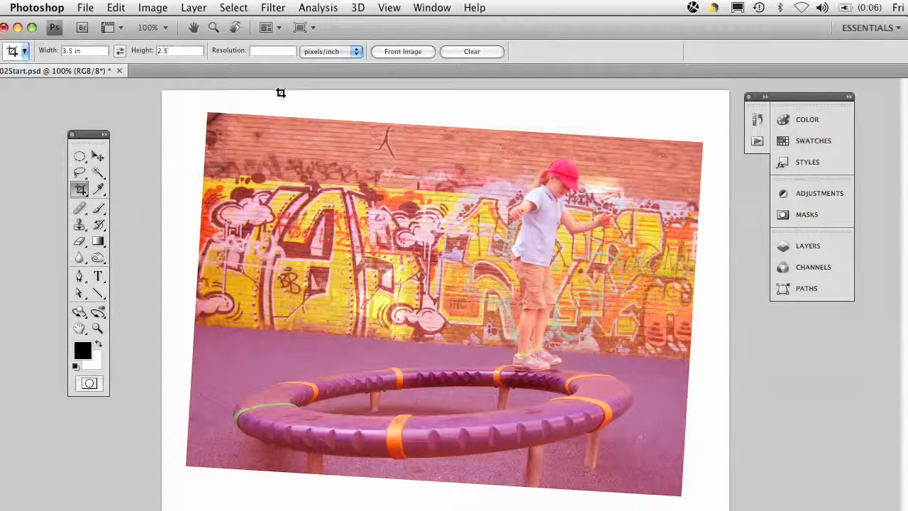
type(" in")
Draw a crop frame around the tilted photo and rotate it clockwise to match the photo's angle
left_click_drag(177, 101, 728, 496)
left_click_drag(776, 496, 775, 490)
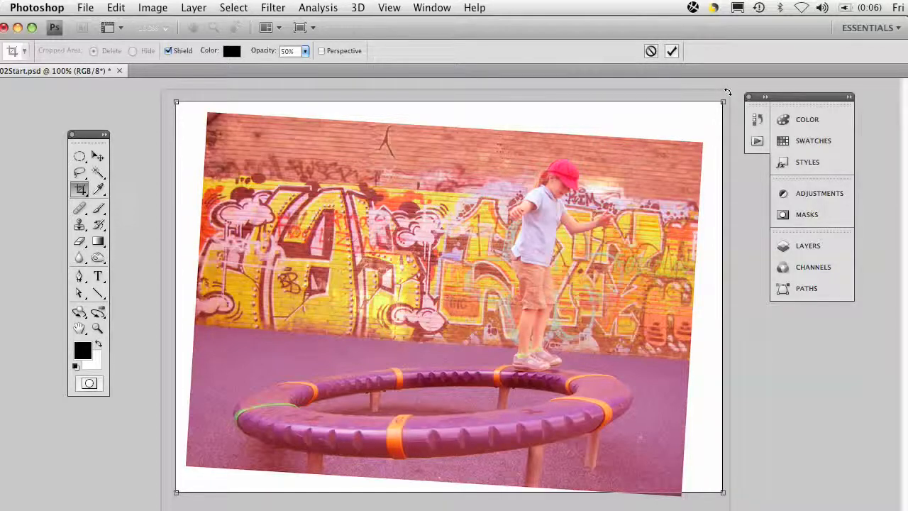
left_click_drag(728, 92, 734, 115)
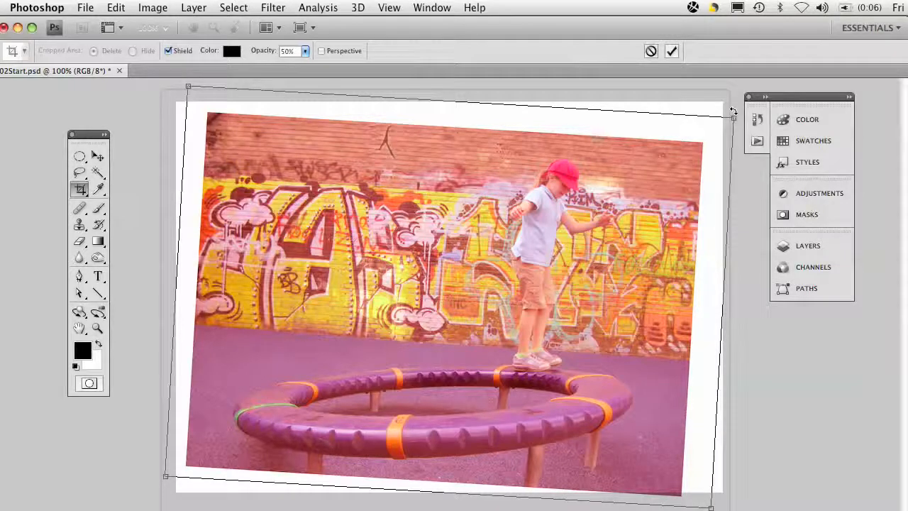
left_click_drag(734, 111, 733, 112)
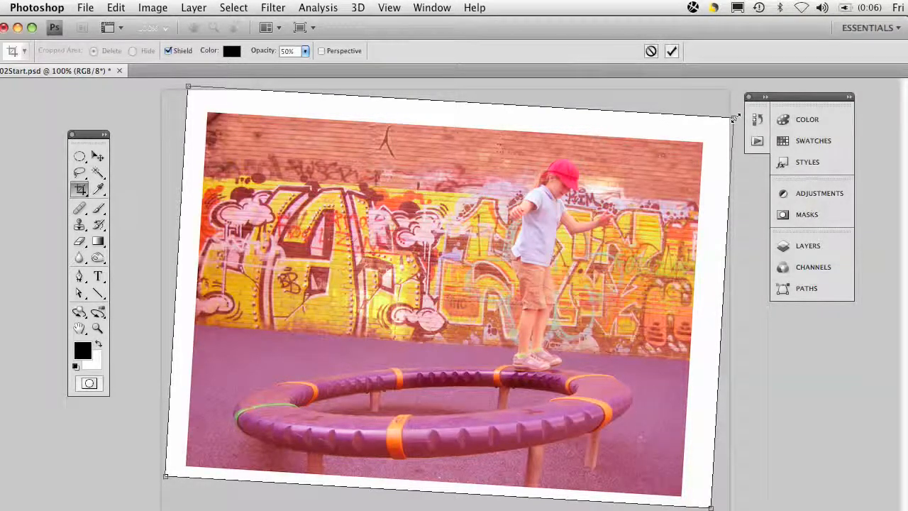
Resize and reposition the crop frame so its corners fit the photo's edges without including the white border
left_click_drag(734, 117, 706, 141)
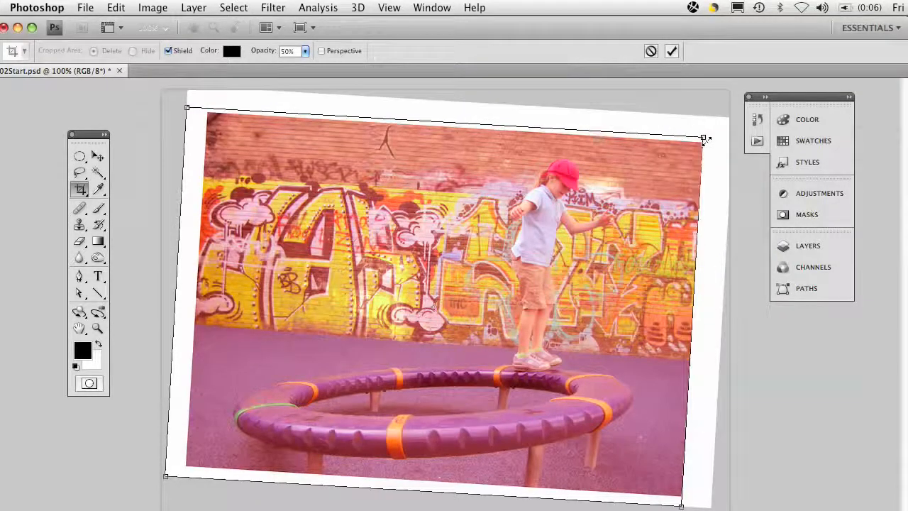
left_click_drag(187, 108, 208, 126)
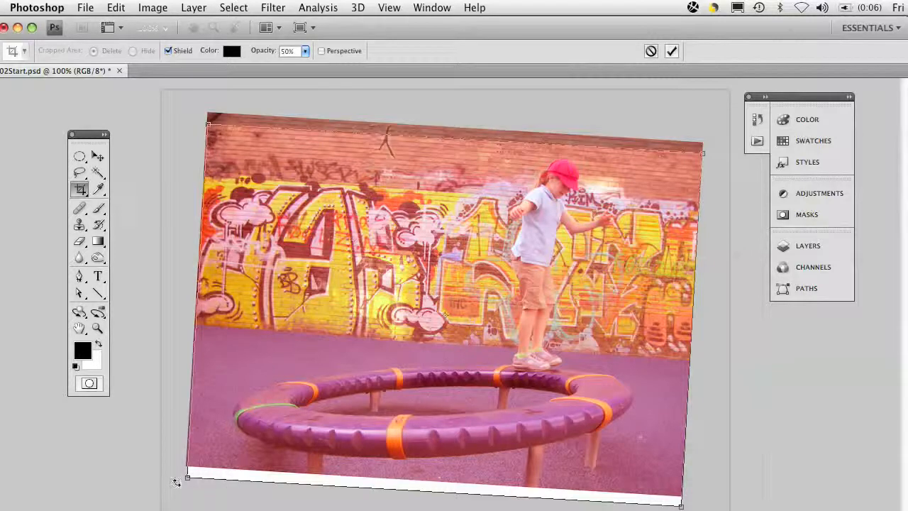
left_click_drag(188, 478, 205, 466)
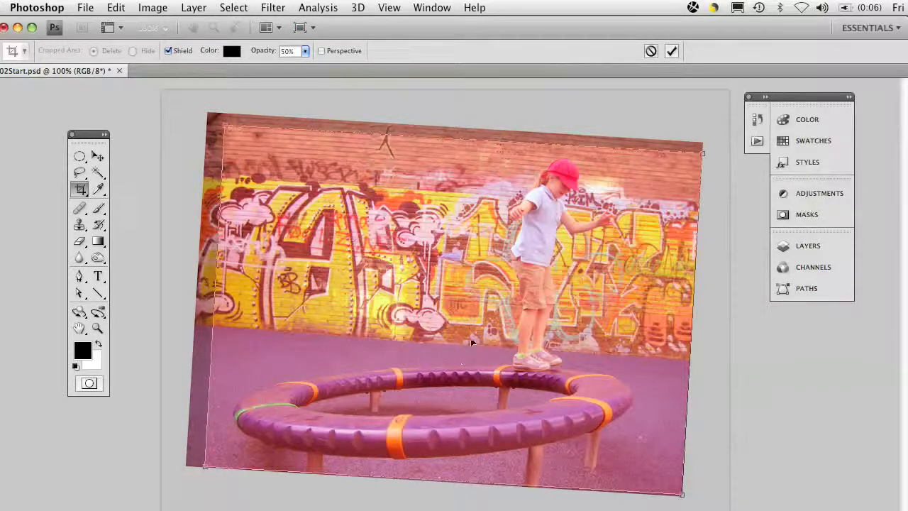
left_click_drag(467, 329, 449, 327)
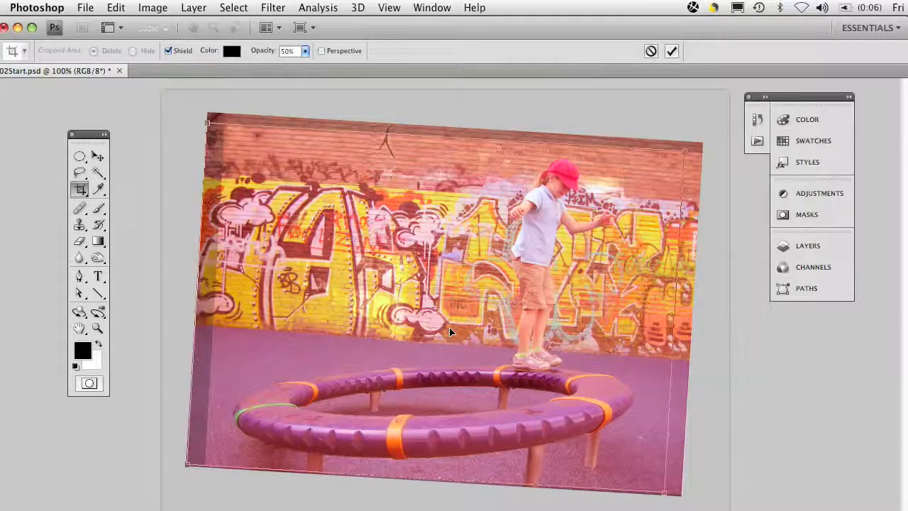
left_click_drag(683, 150, 698, 146)
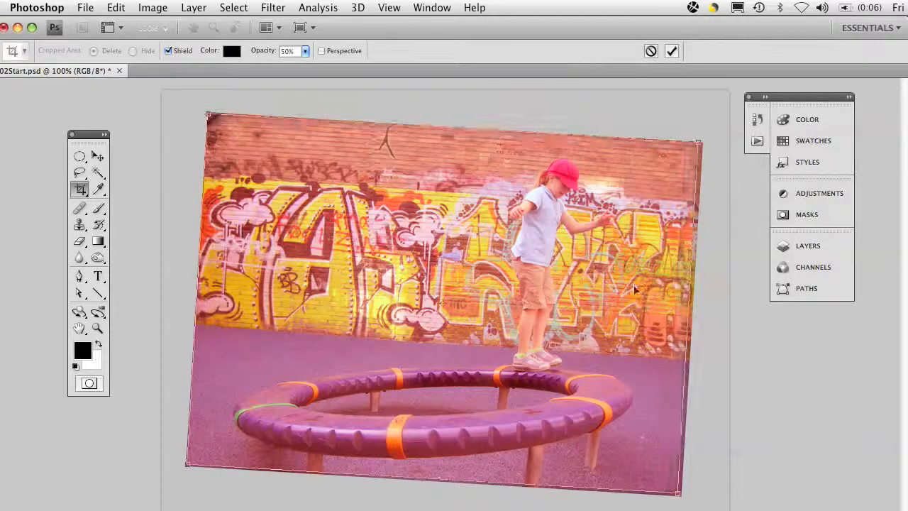
Fine-tune the crop frame by nudging it right and down, then slightly adjusting its rotation and lower-left corner
key("Right")
key("Right")
key("Right")
key("Right")
key("Right")
key("Down")
key("Down")
key("Down")
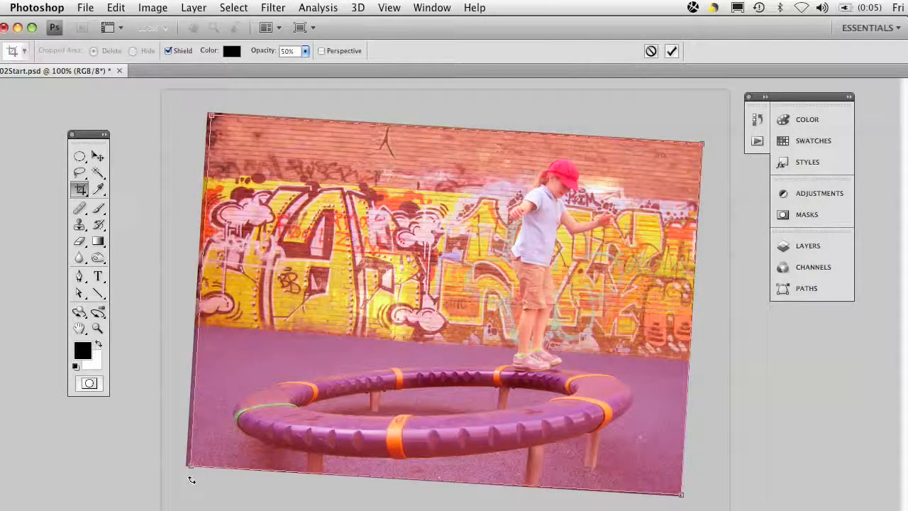
left_click_drag(189, 478, 190, 477)
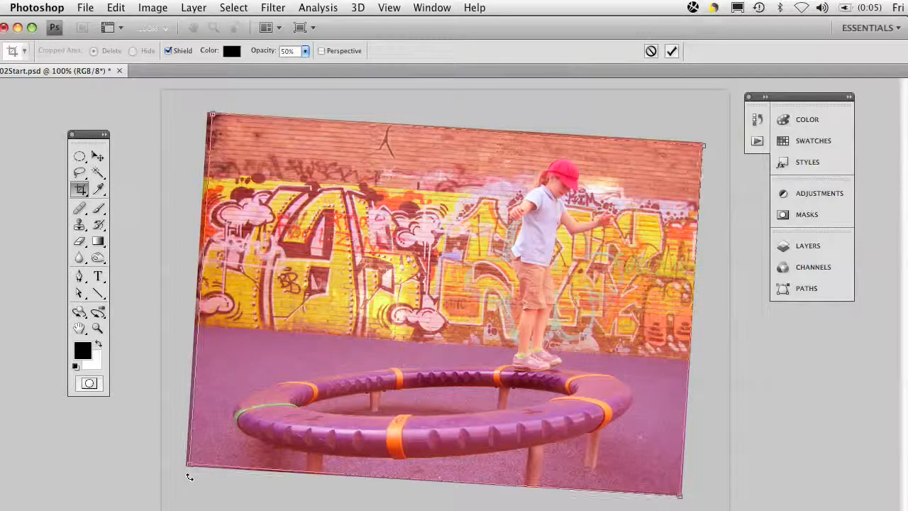
left_click_drag(187, 464, 186, 466)
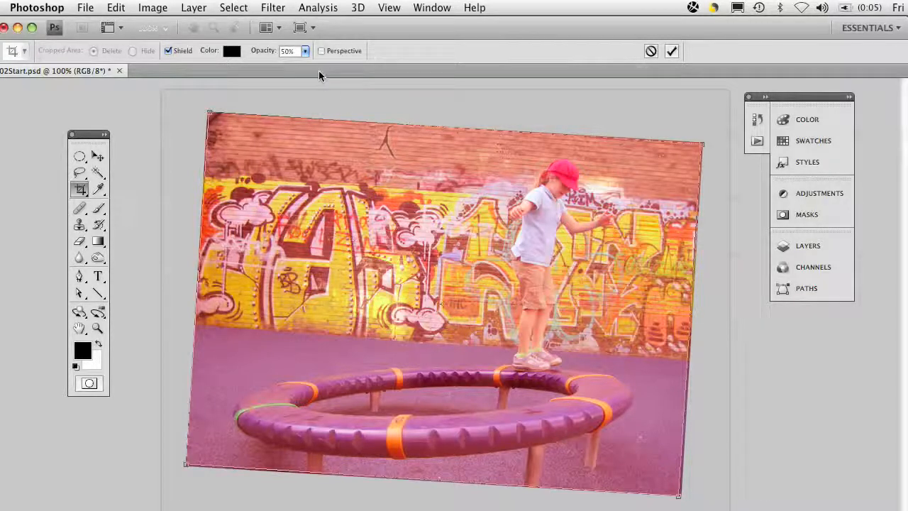
Check the crop edges with the shield opacity at 100%, and set the opacity back to 50%
left_click(305, 52)
left_click_drag(309, 63, 348, 70)
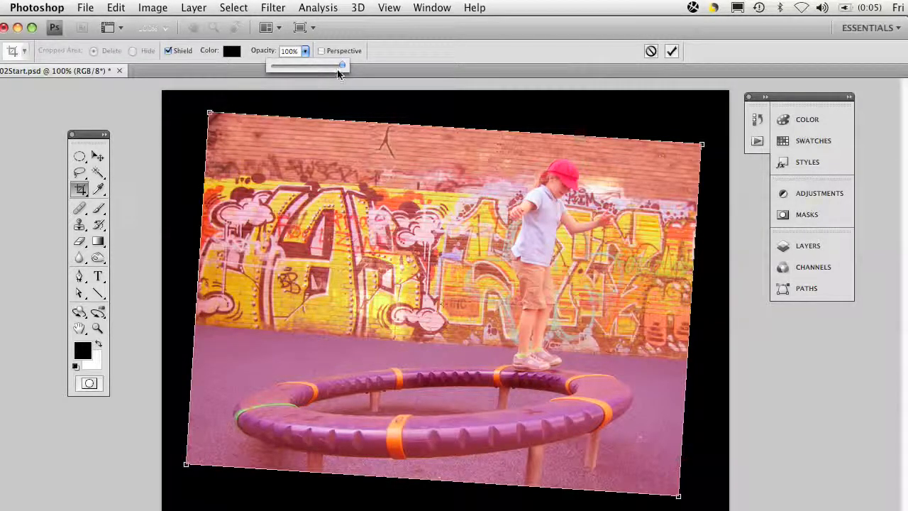
left_click_drag(343, 68, 307, 70)
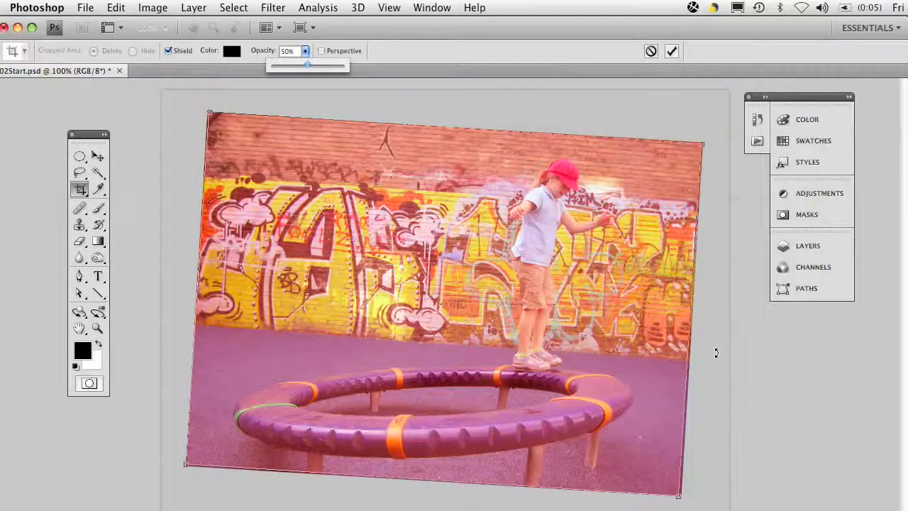
Apply the crop and correct the photo's color cast with Auto Color
key("Return")
key("Return")
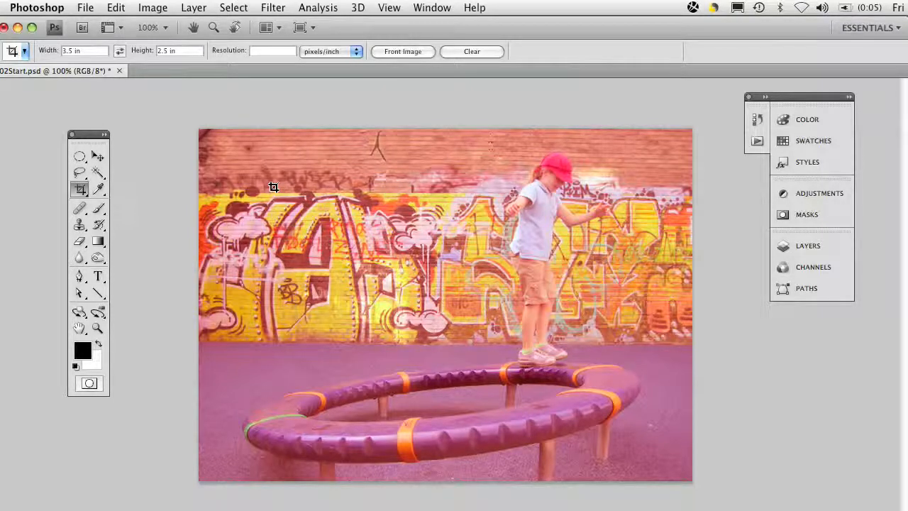
left_click(150, 7)
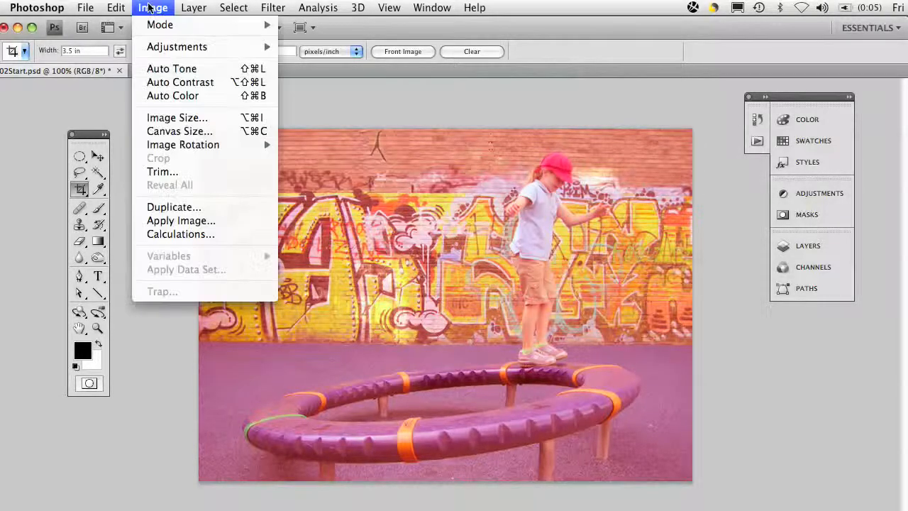
left_click(181, 100)
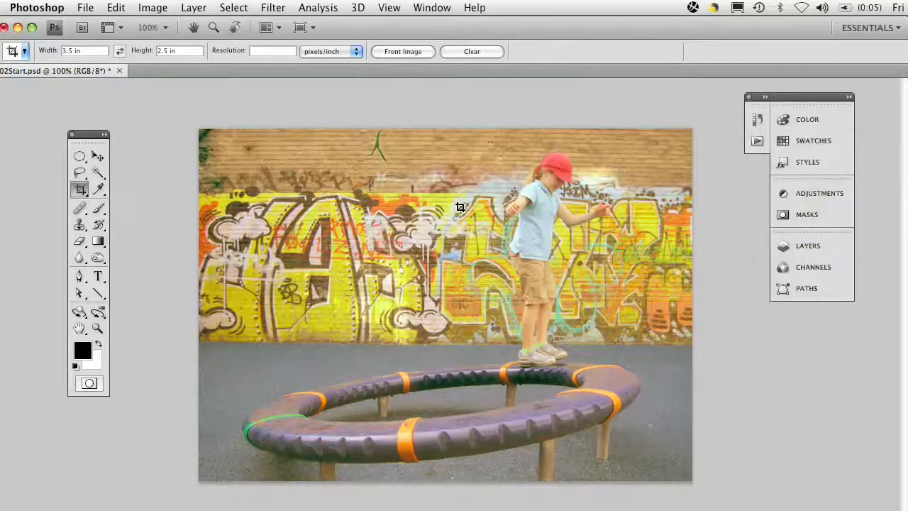
Apply a Shadows/Highlights adjustment to the photo with Shadows at 0% and Highlights at 29%
left_click(150, 8)
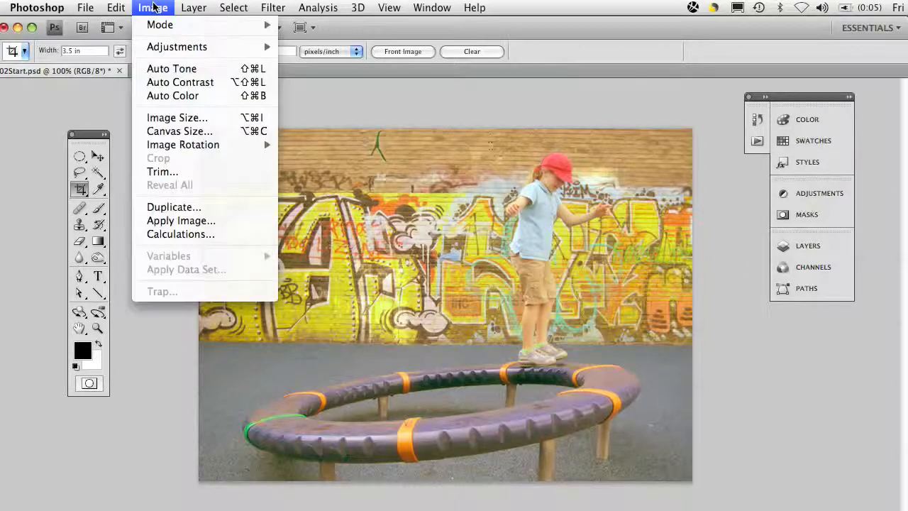
mouse_move(177, 47)
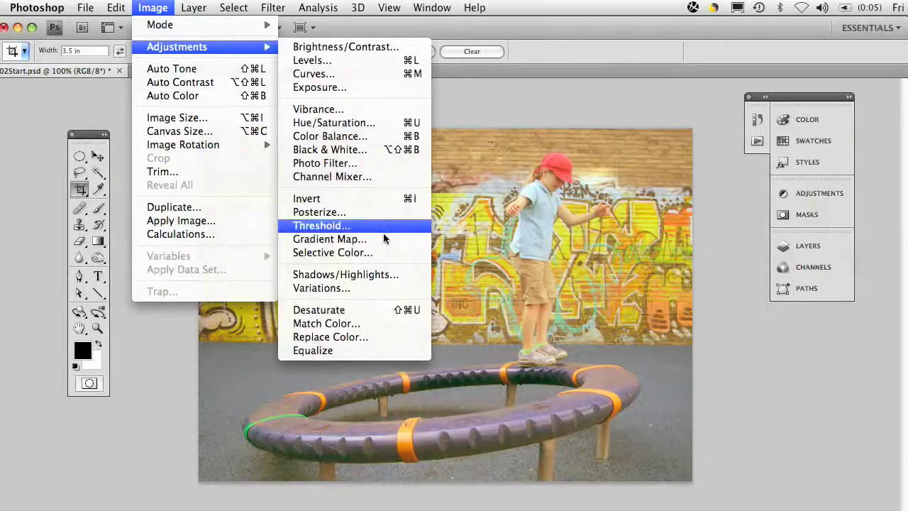
left_click(381, 275)
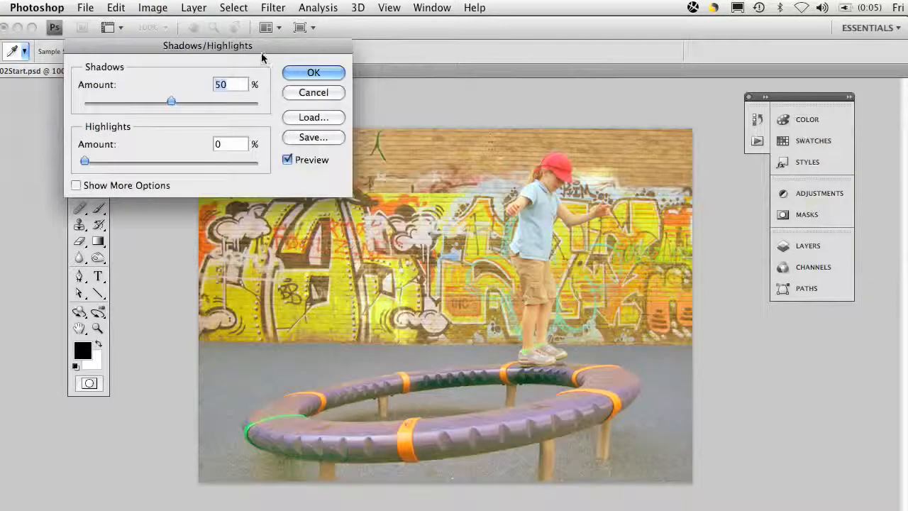
left_click_drag(266, 45, 212, 92)
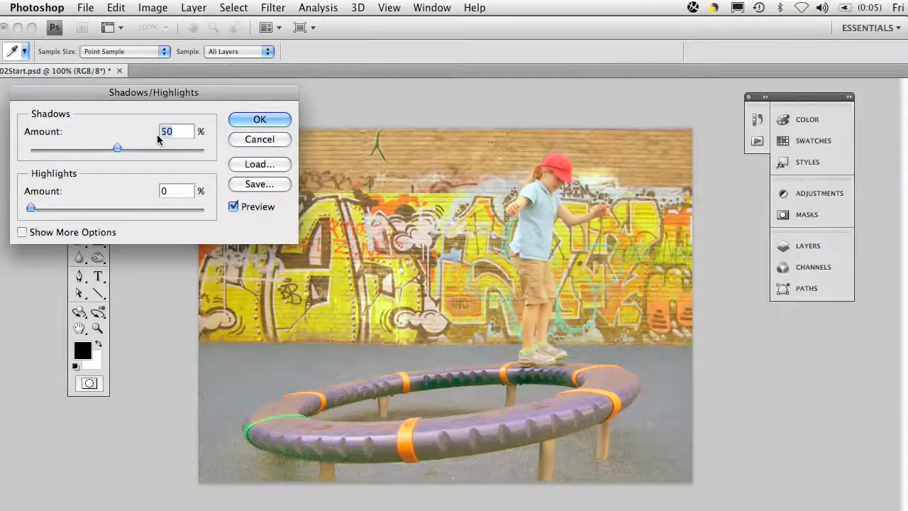
left_click_drag(118, 149, 28, 159)
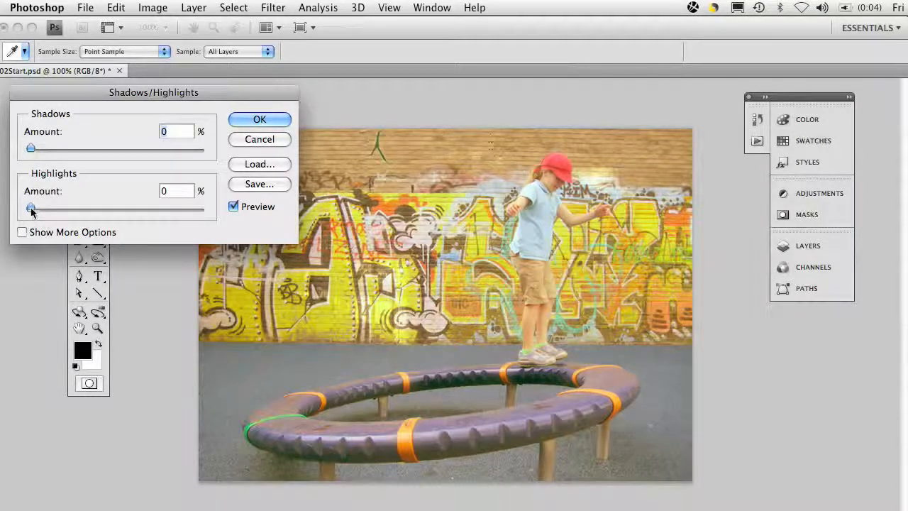
left_click_drag(32, 209, 80, 214)
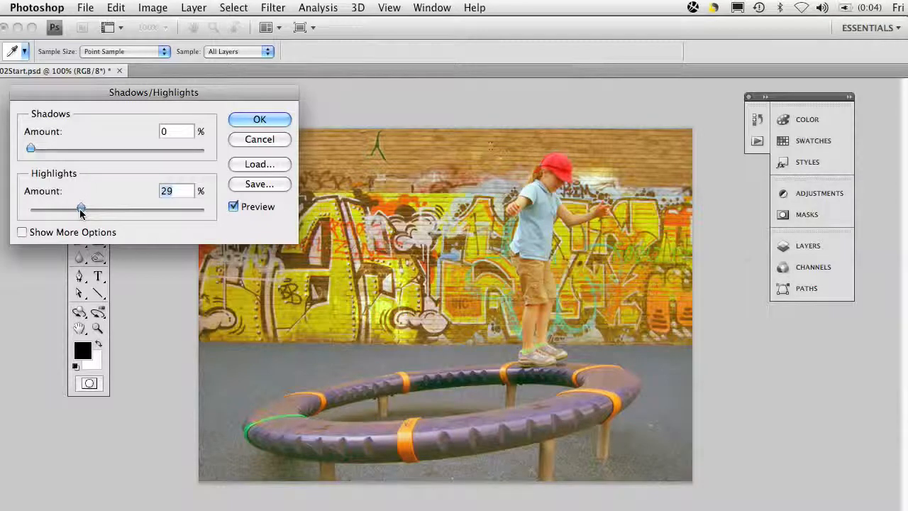
left_click(259, 120)
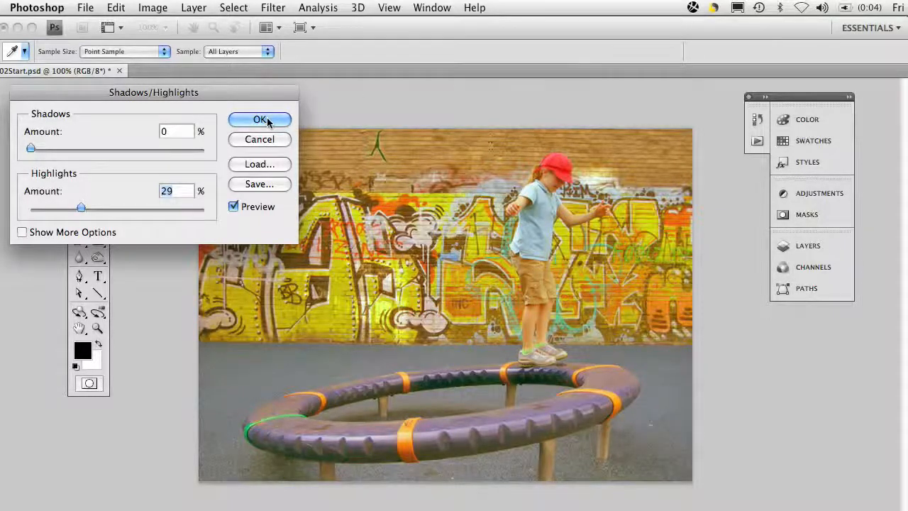
key("c")
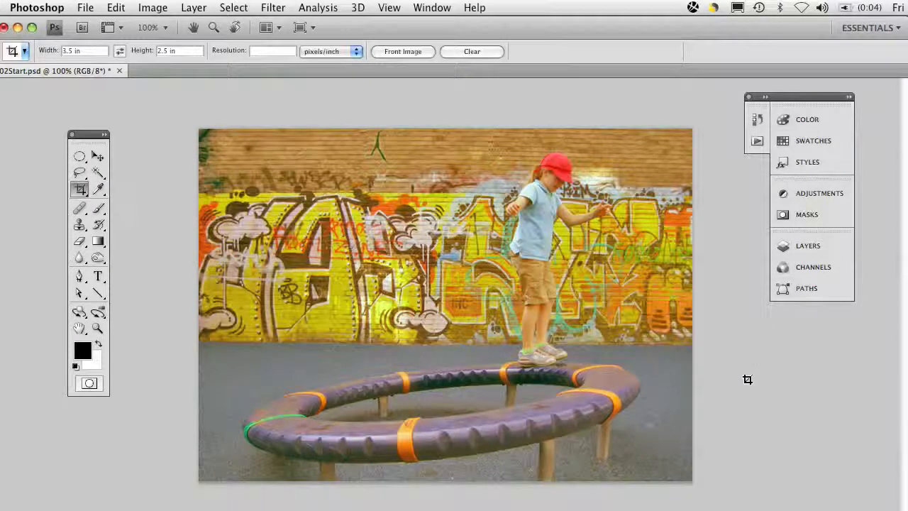